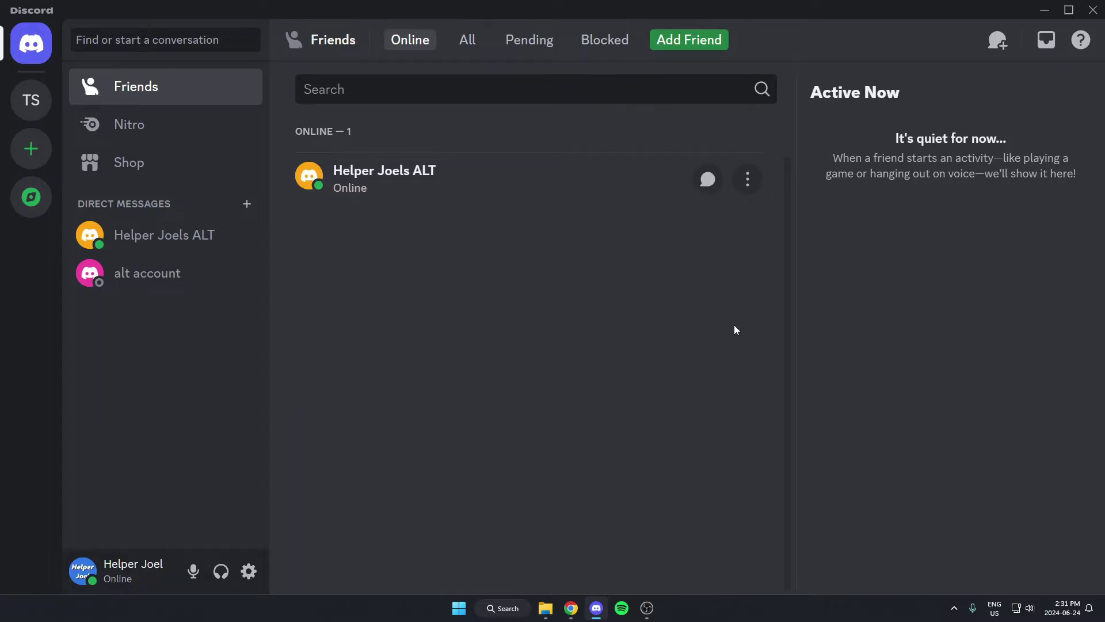
Step: Open Test Server and bring up its server options menu
left_click(31, 100)
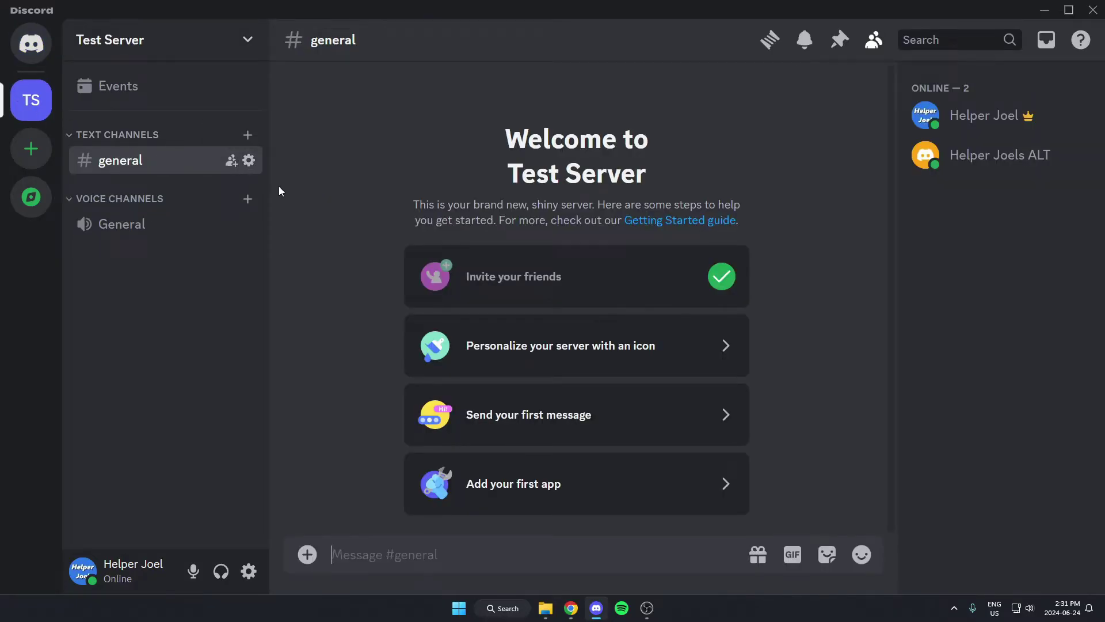
left_click(128, 52)
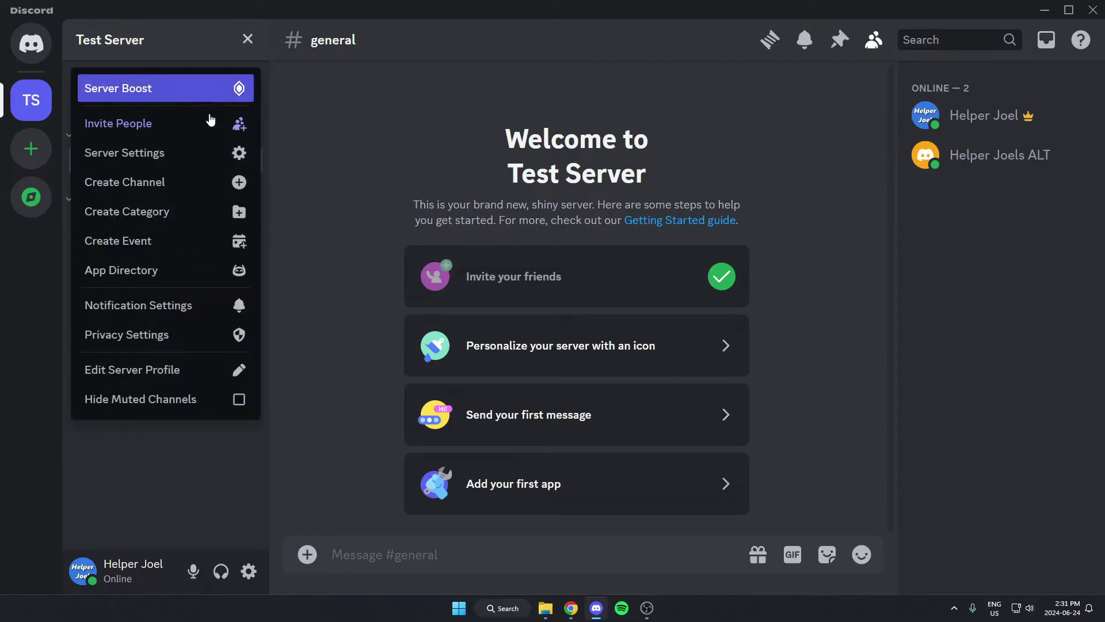
Step: Search the App Directory for 'dyno', open Dyno's page and choose Add App
left_click(183, 282)
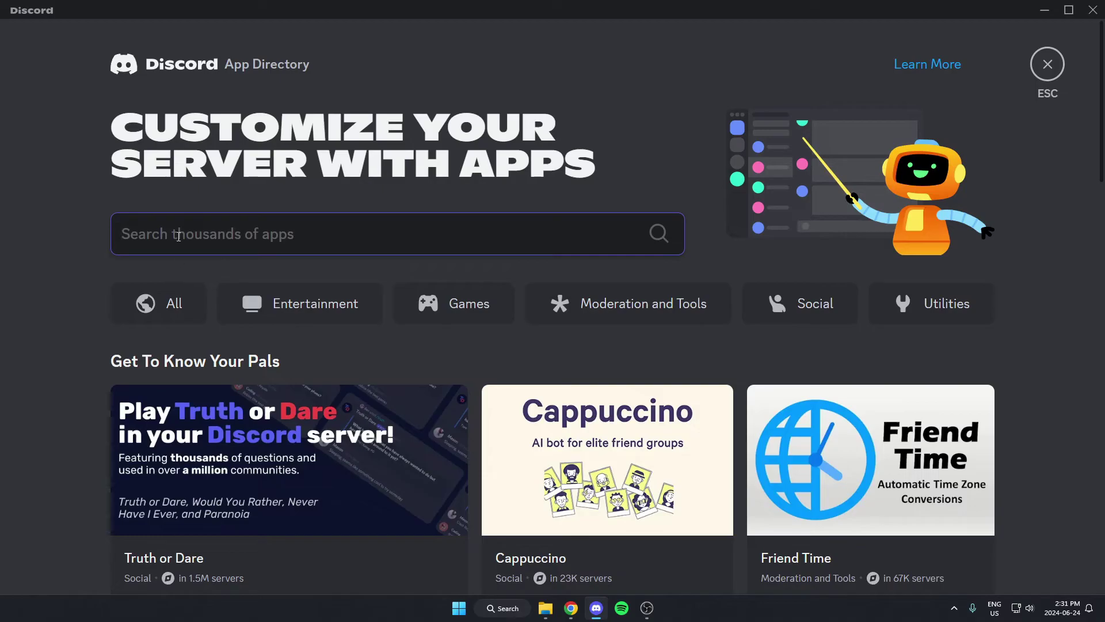
type("dyno")
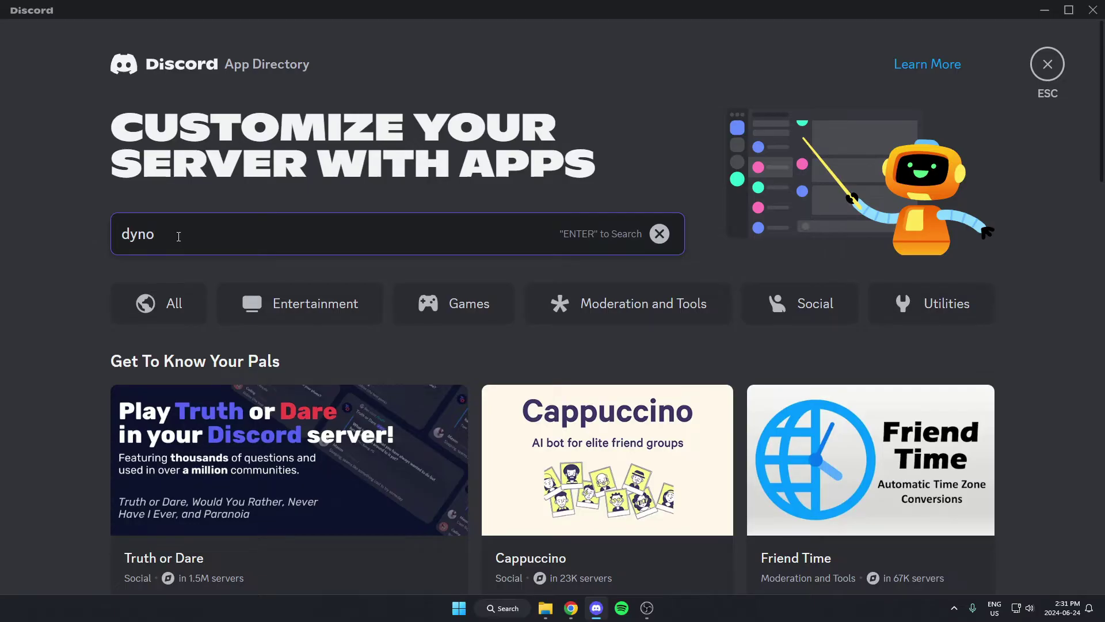
key("Return")
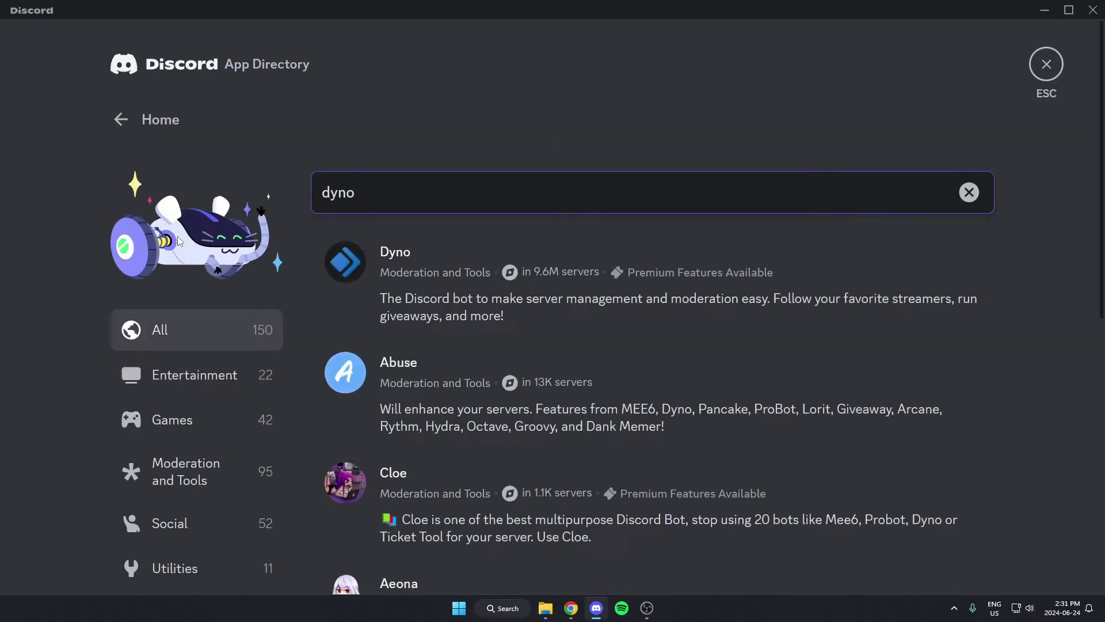
left_click(447, 258)
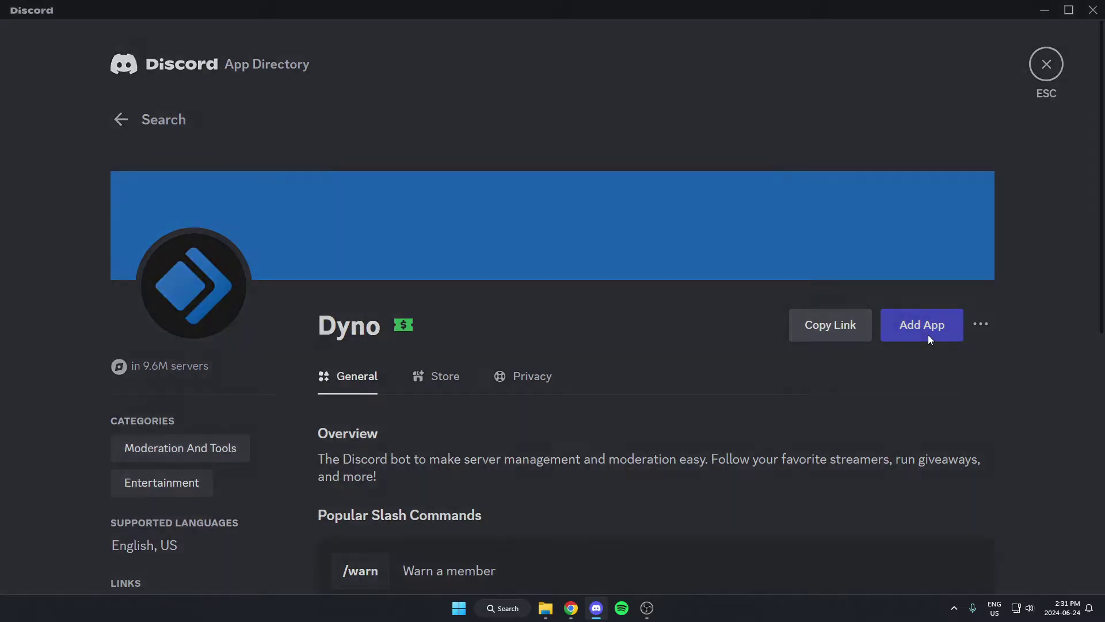
left_click(929, 340)
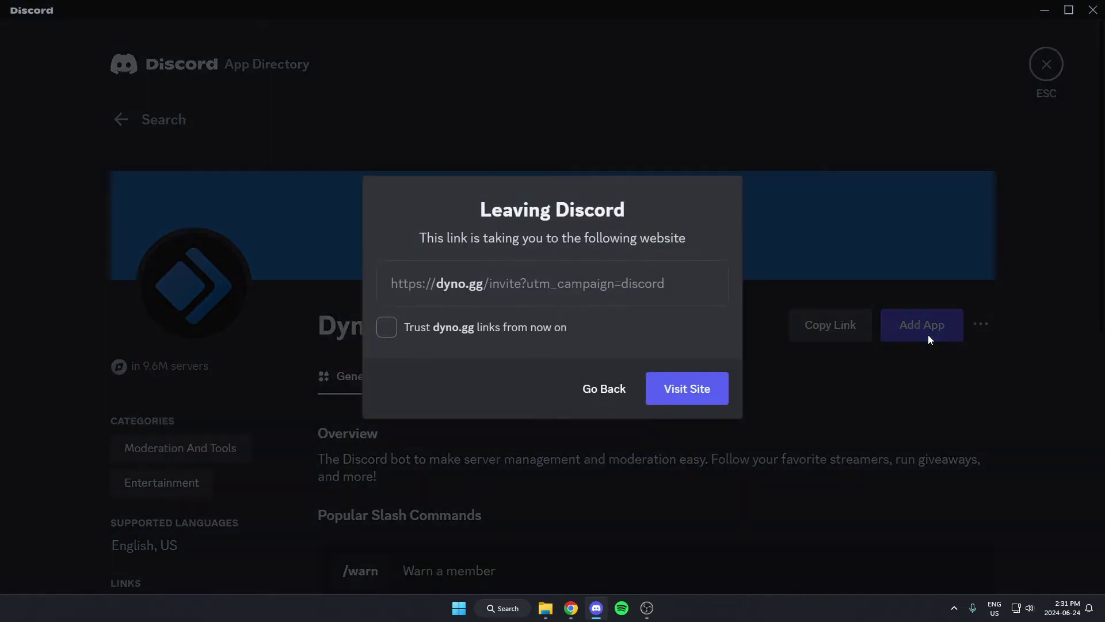
Step: On dyno.gg, add Dyno to Test Server and authorize its listed permissions
left_click(688, 396)
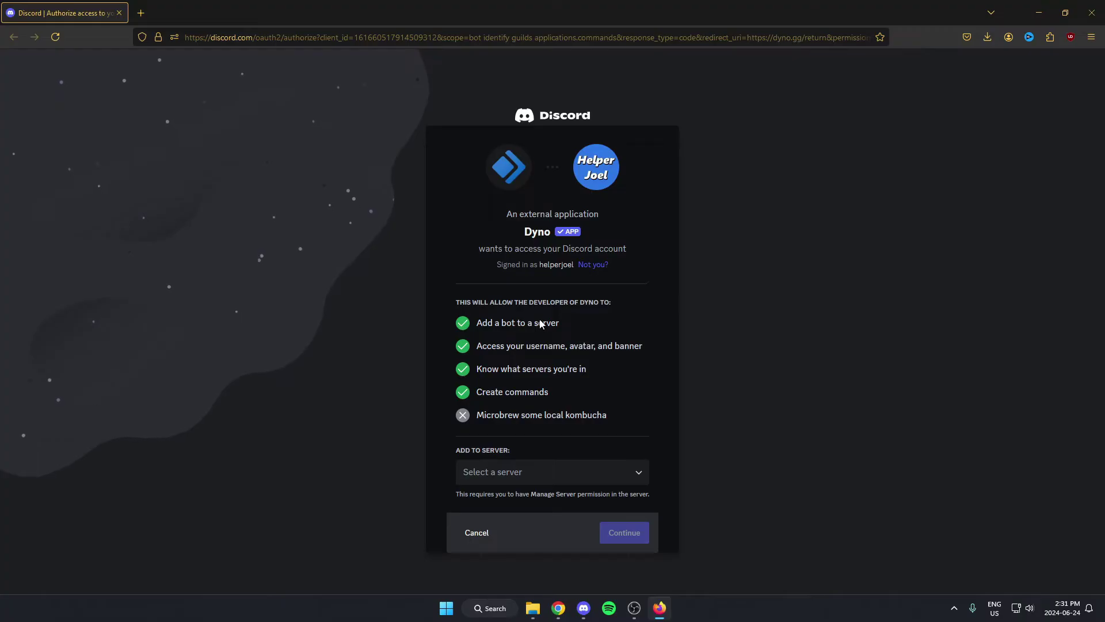
left_click(510, 478)
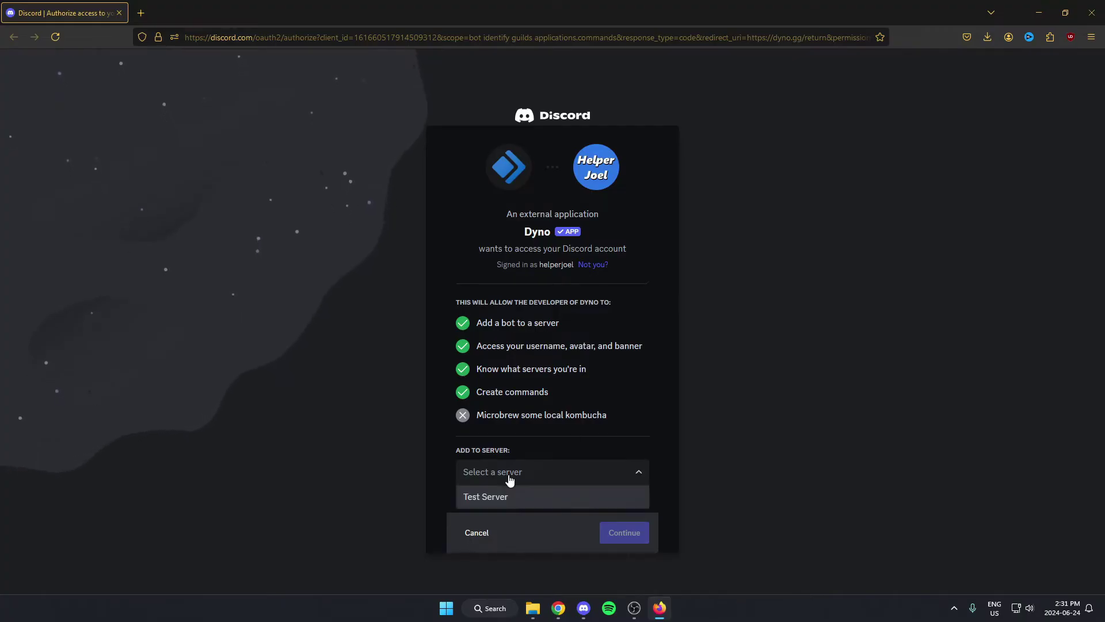
left_click(484, 498)
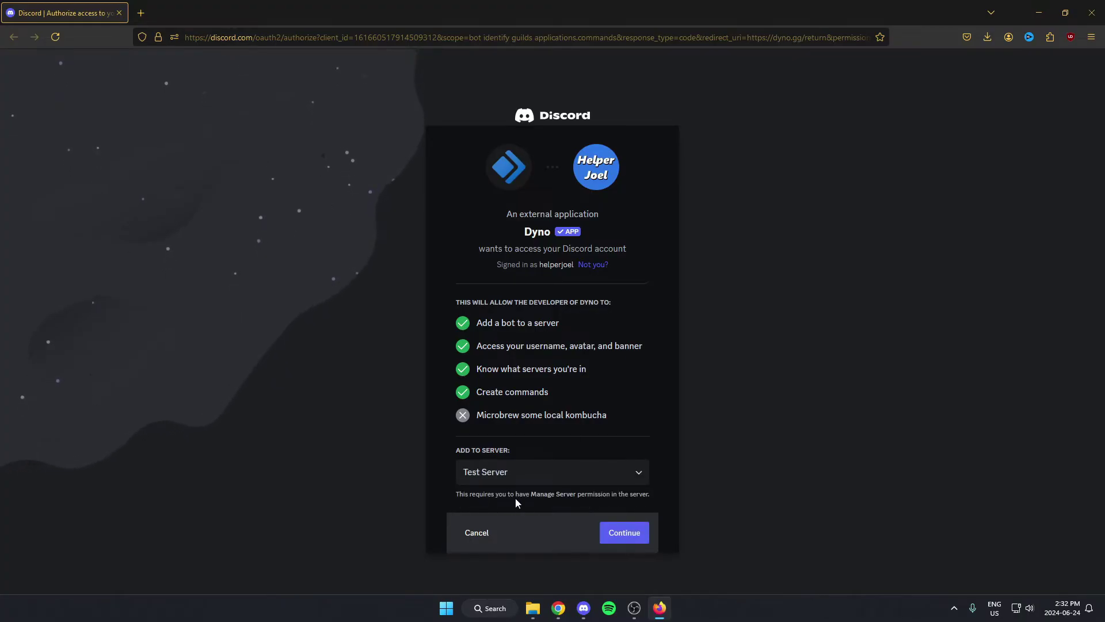
left_click(628, 536)
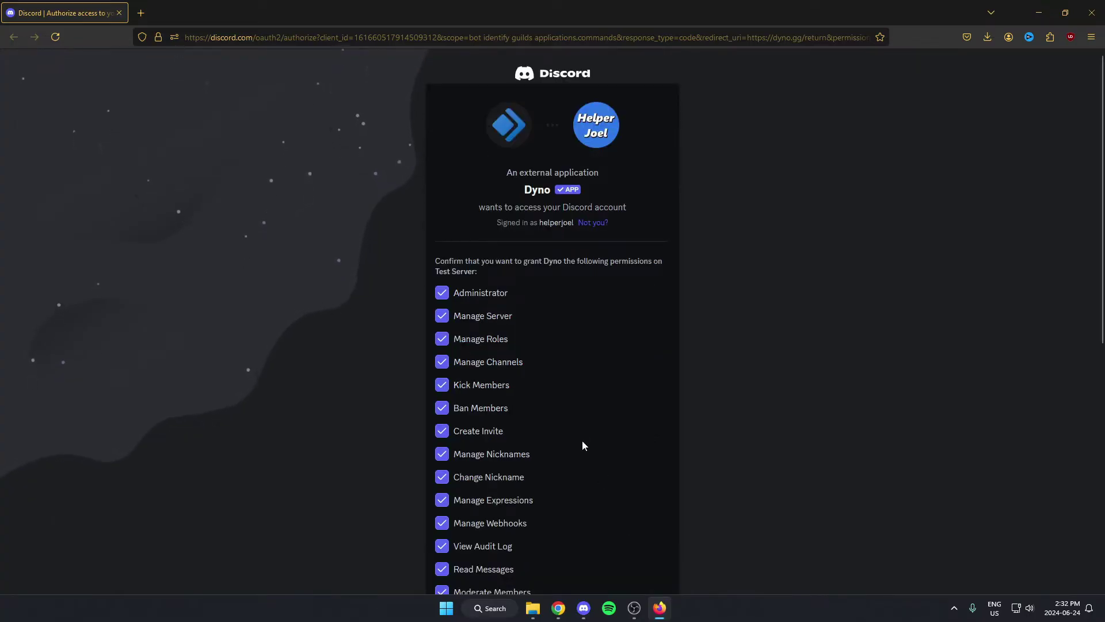
scroll(582, 419, "down", 8)
left_click(649, 574)
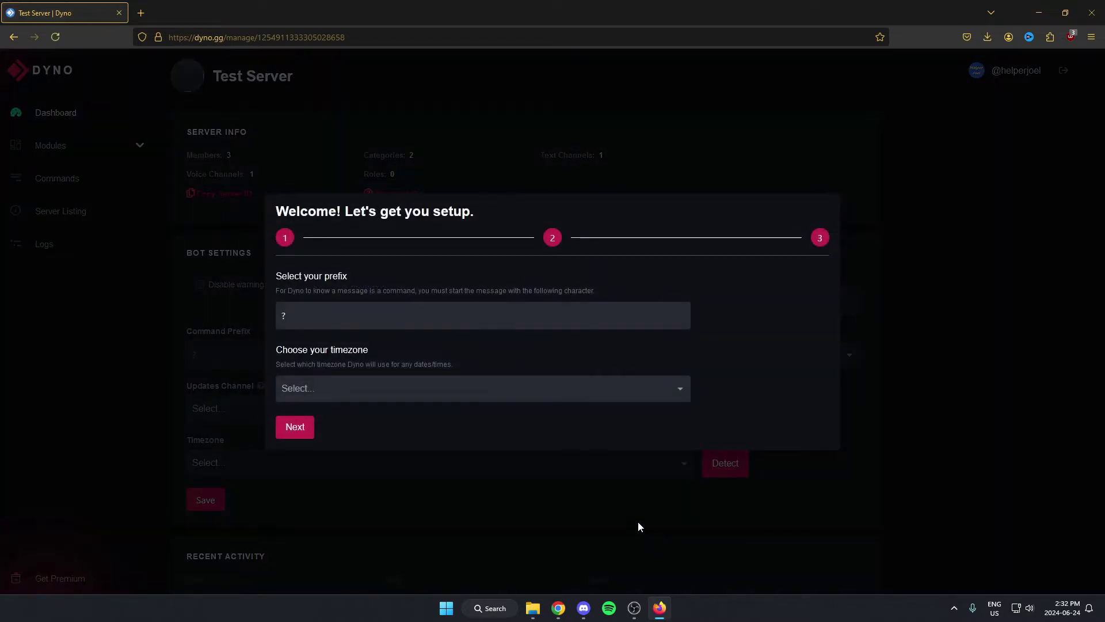
Step: Back in Discord, close the App Directory and view Dyno's member profile card
left_click(583, 609)
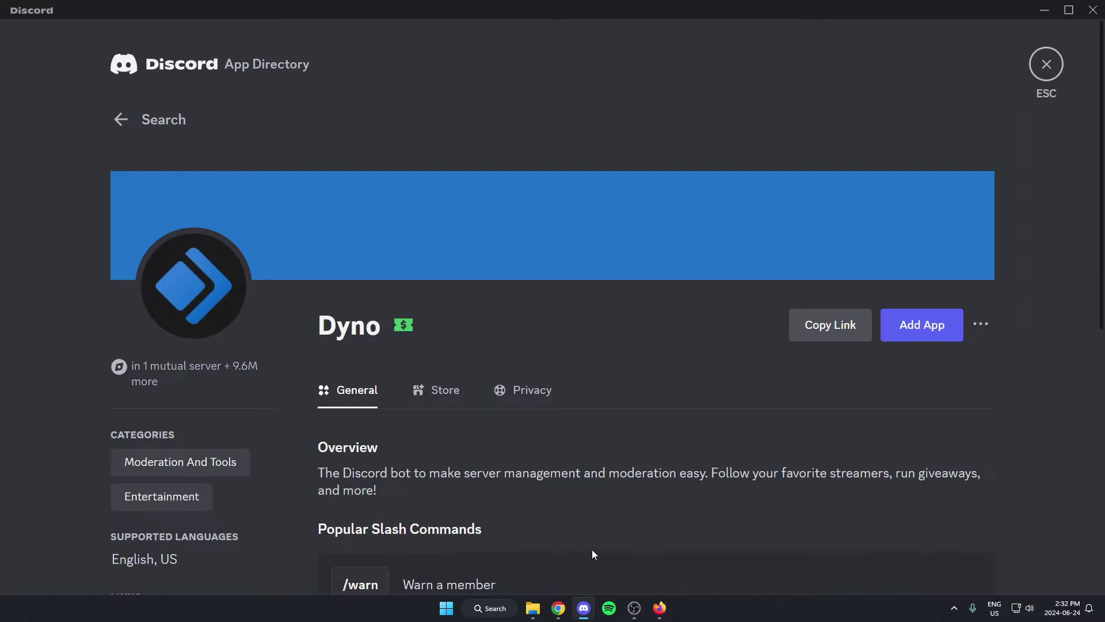
left_click(1042, 65)
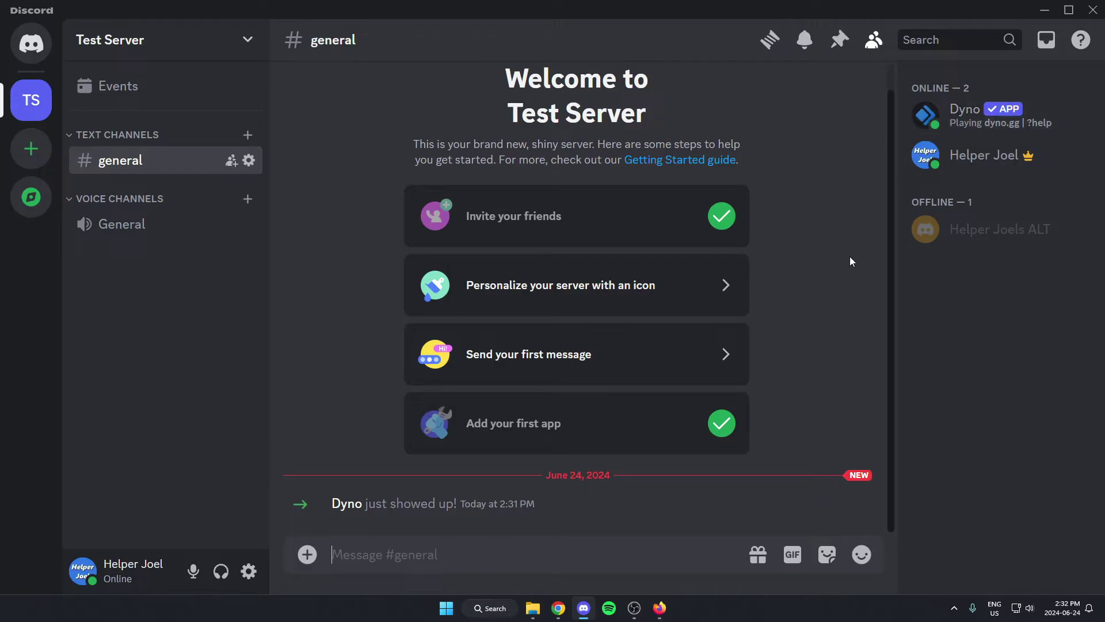
right_click(937, 119)
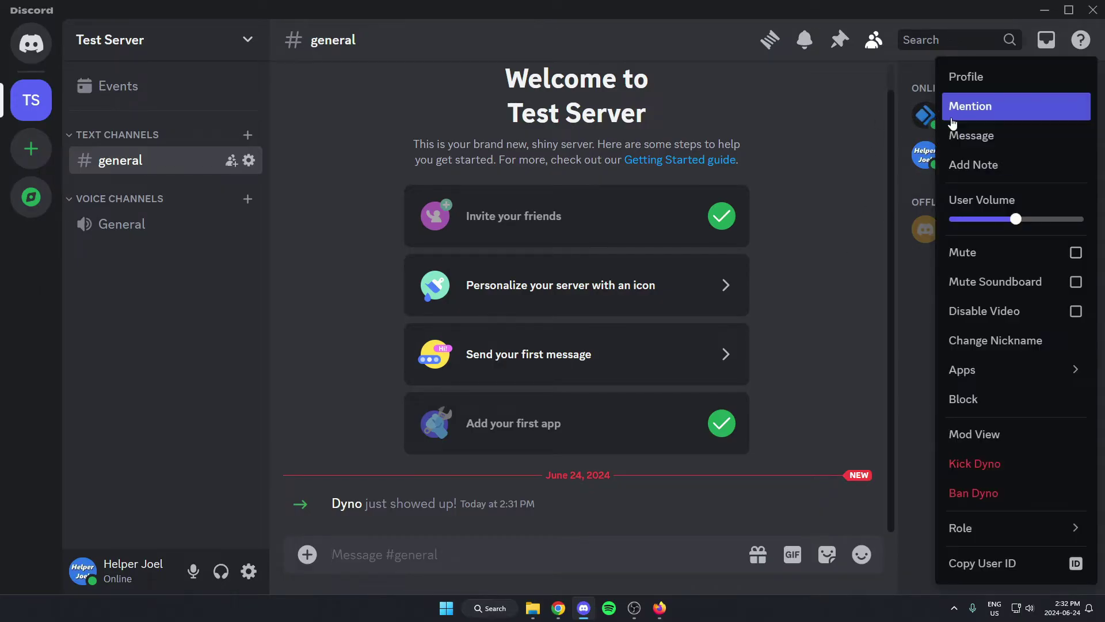
left_click(975, 82)
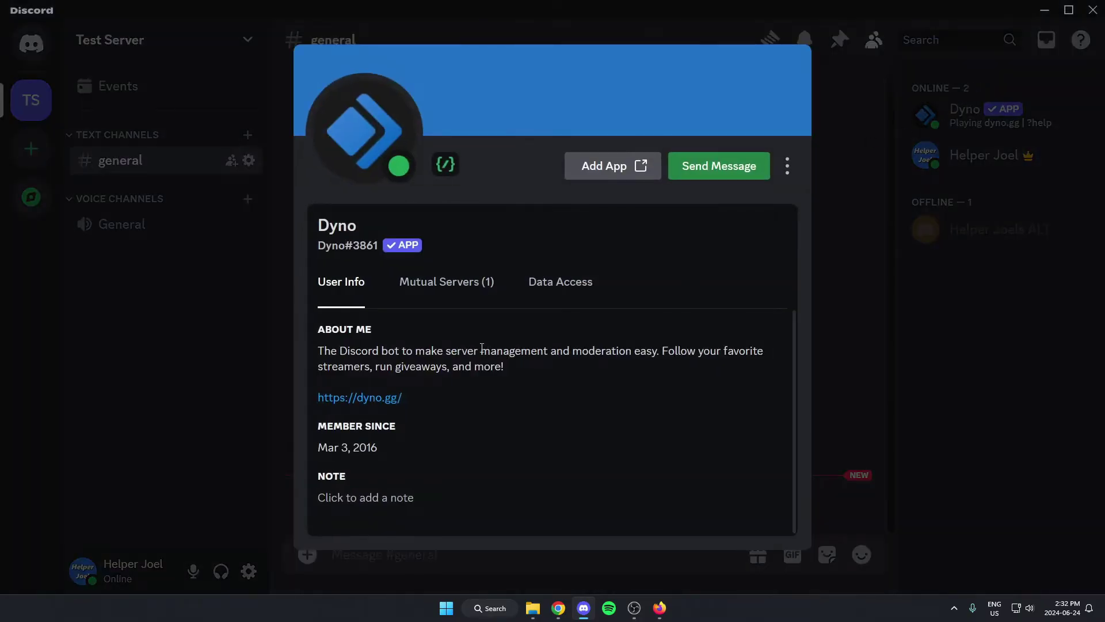
Step: Follow Dyno's dyno.gg link and open Test Server under Manage servers
left_click(361, 401)
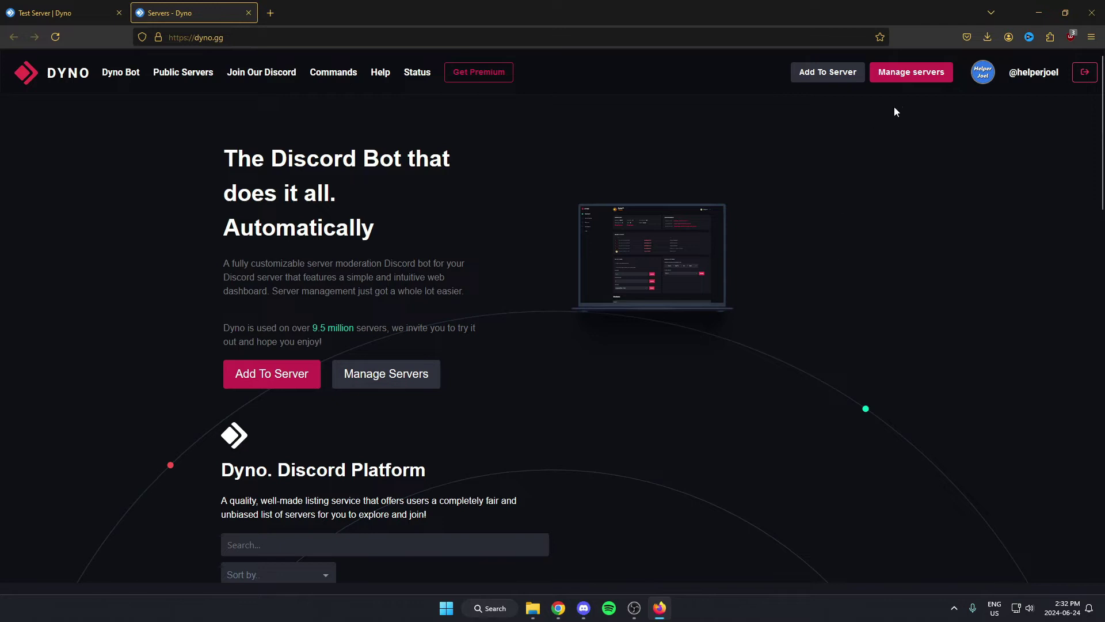
left_click(921, 82)
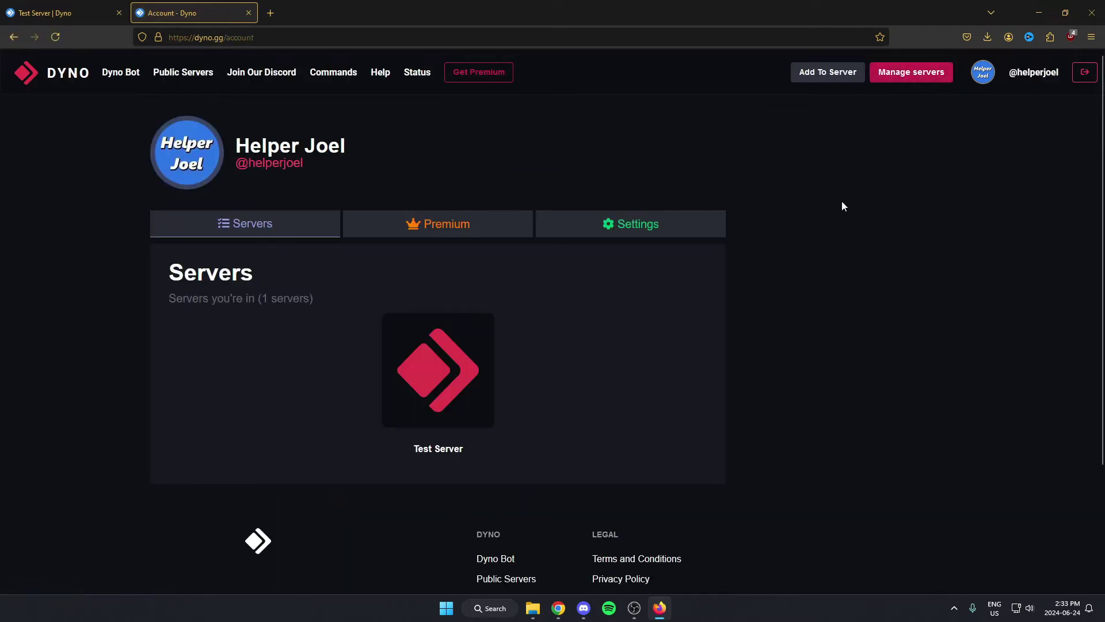
left_click(436, 379)
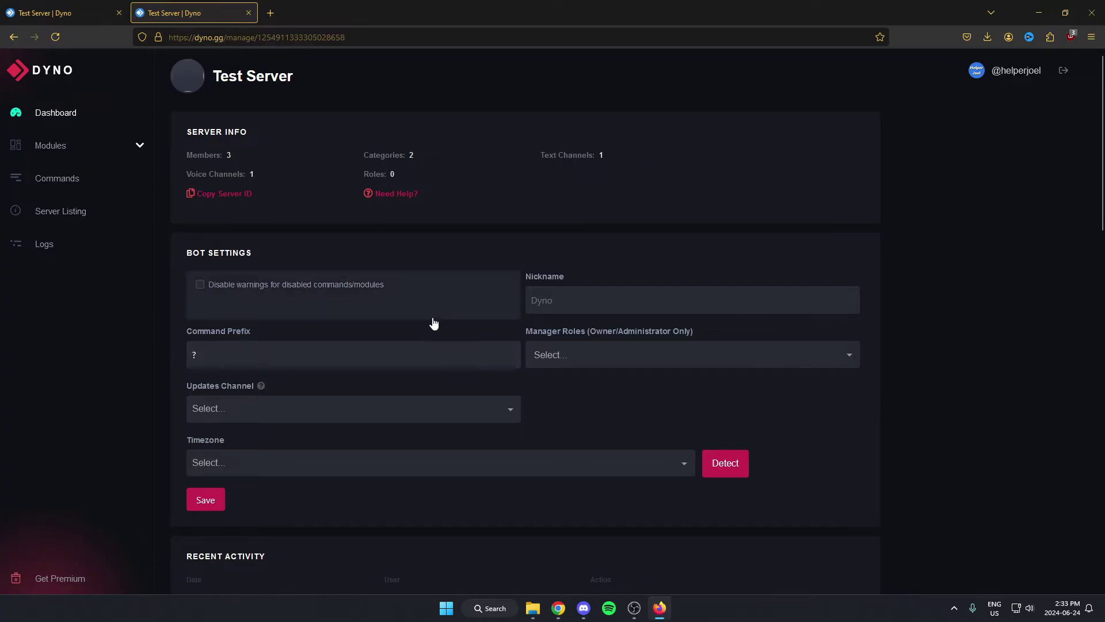
Step: Open the Automod module's settings from Dyno's module list
left_click(71, 157)
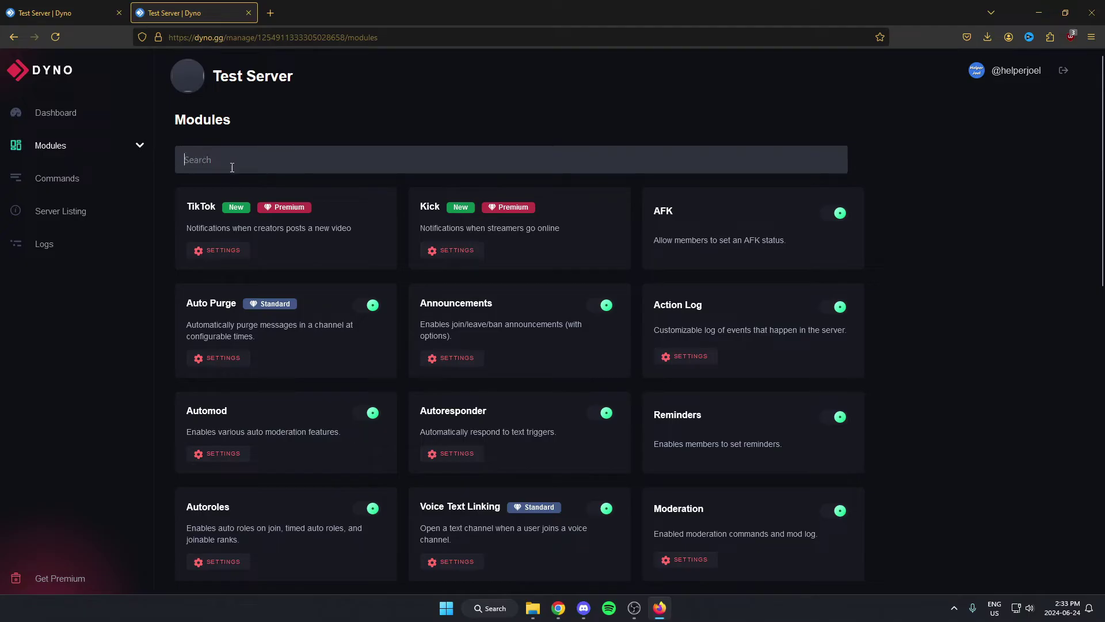
scroll(391, 251, "down", 1)
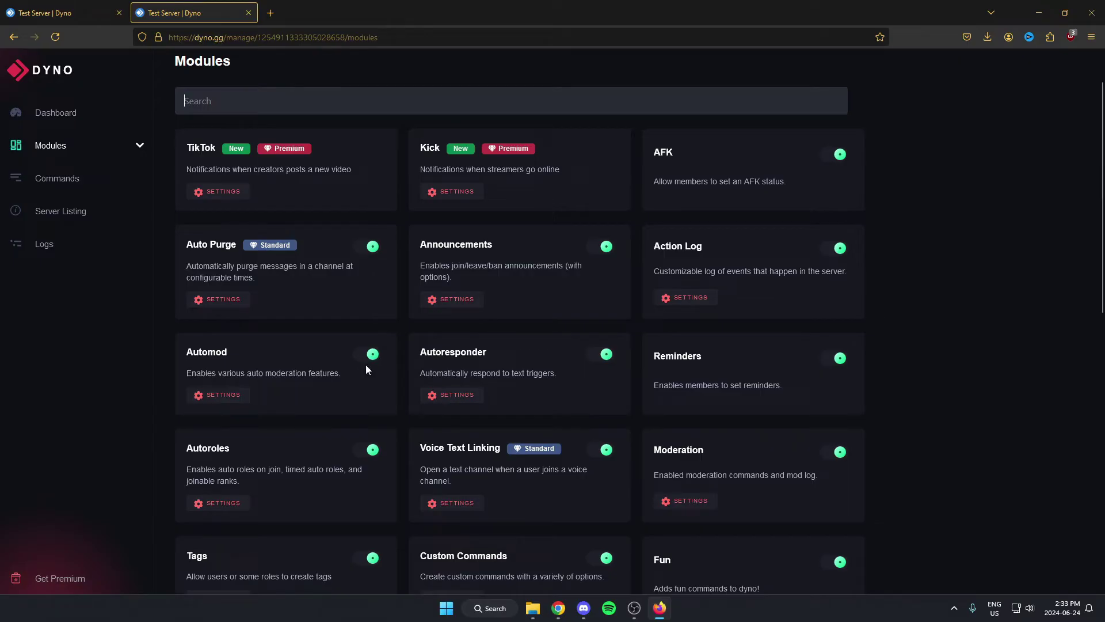
left_click(213, 398)
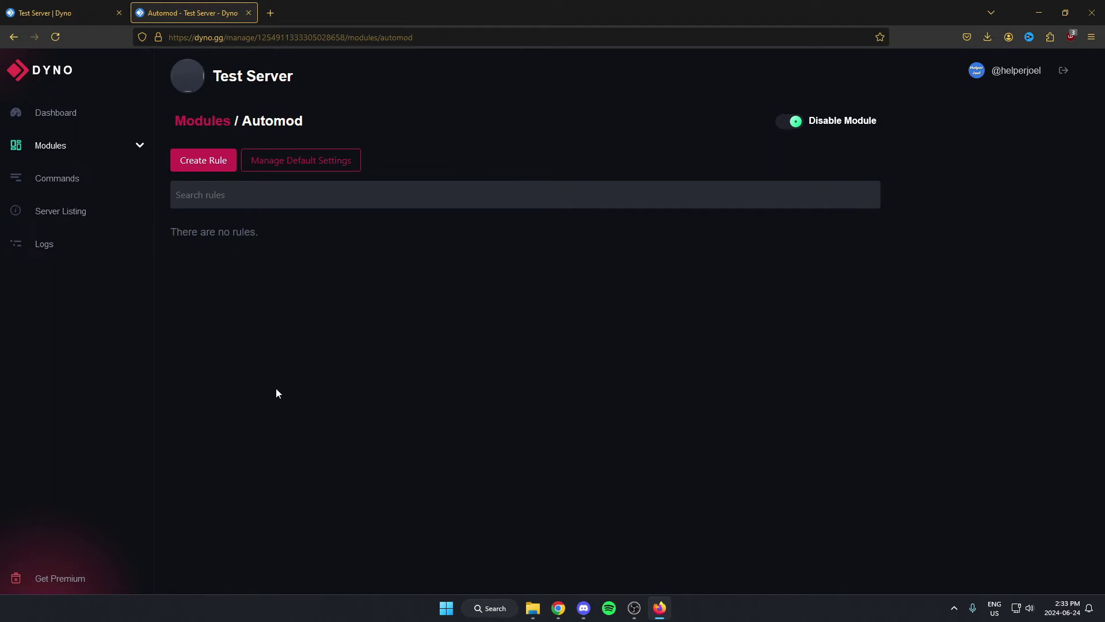
Step: Create a new Automod rule named 'banned words' with rule type Bad Words
left_click(203, 161)
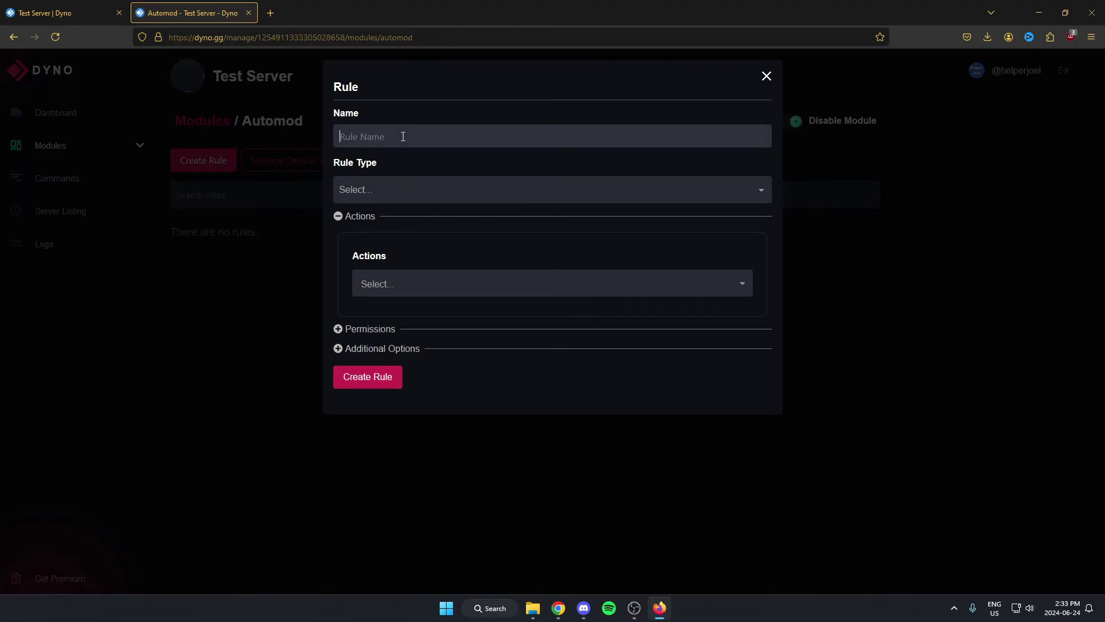
type("banned words")
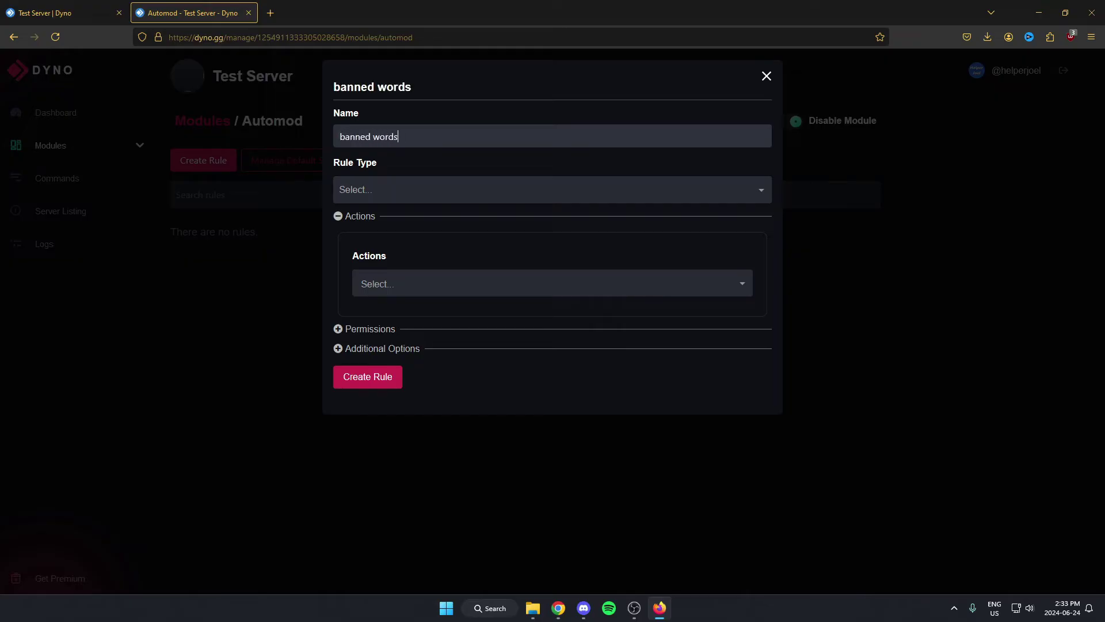
left_click(384, 191)
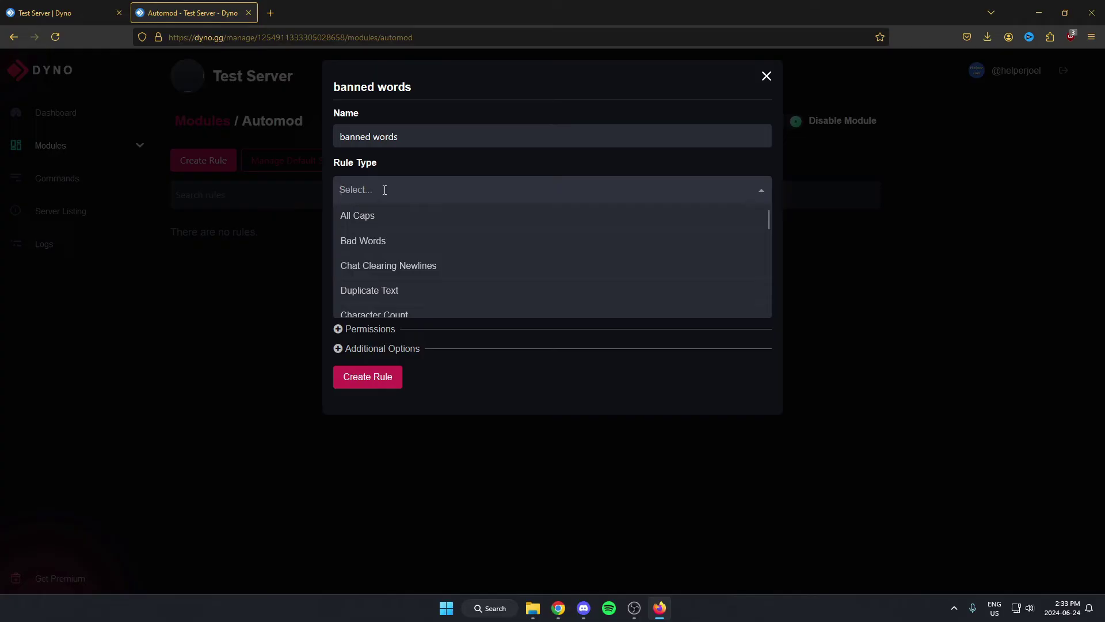
left_click(402, 245)
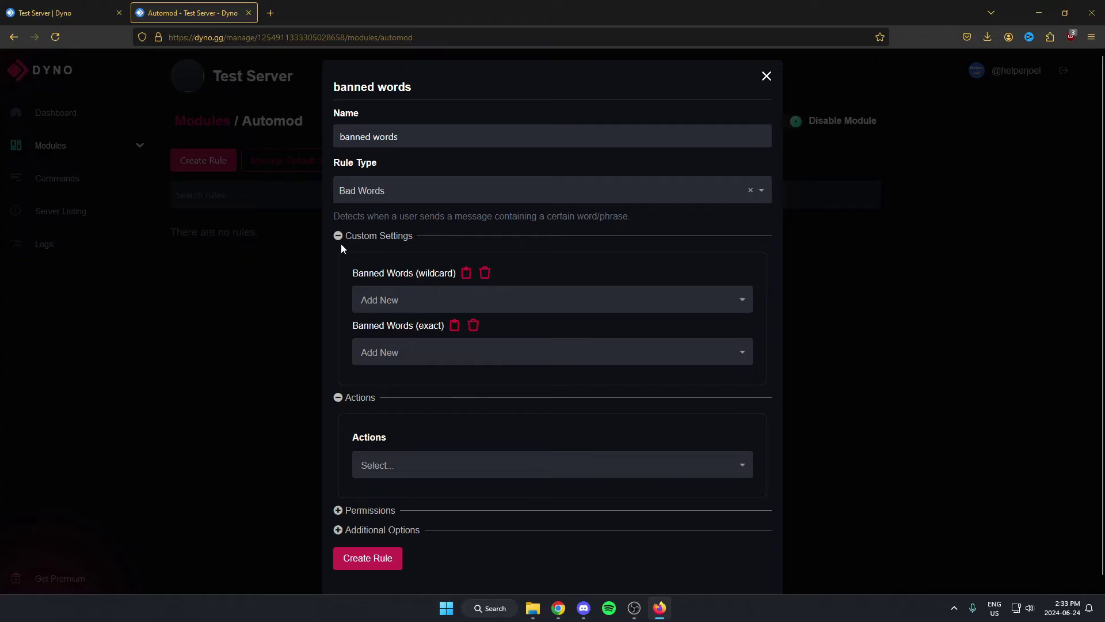
Step: Add 'dog' as a wildcard banned word in the rule
scroll(380, 257, "down", 1)
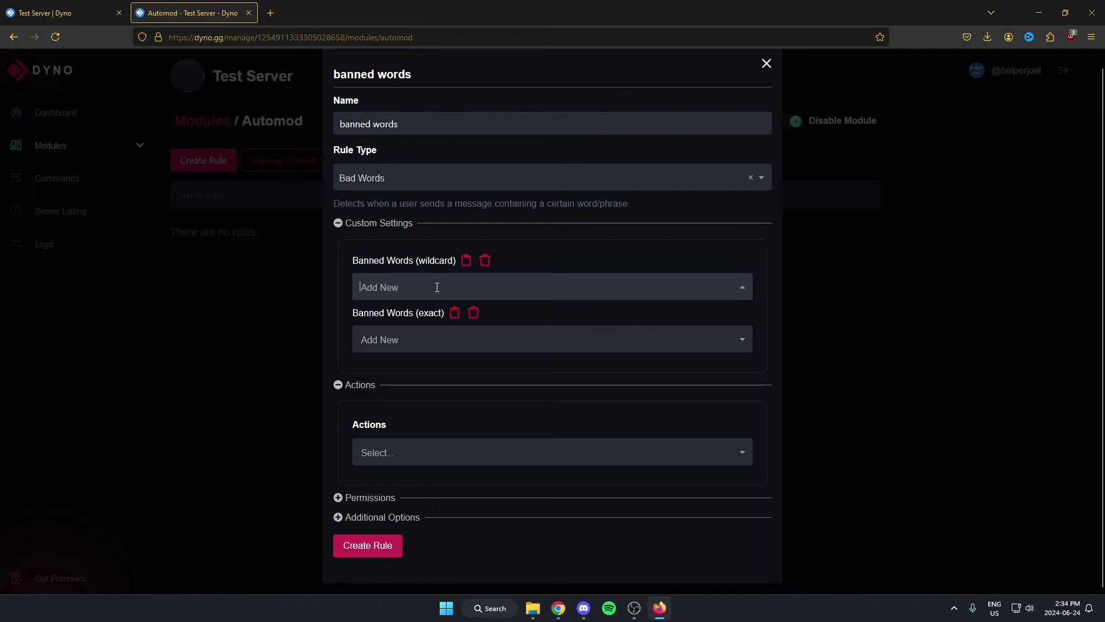
type("dog")
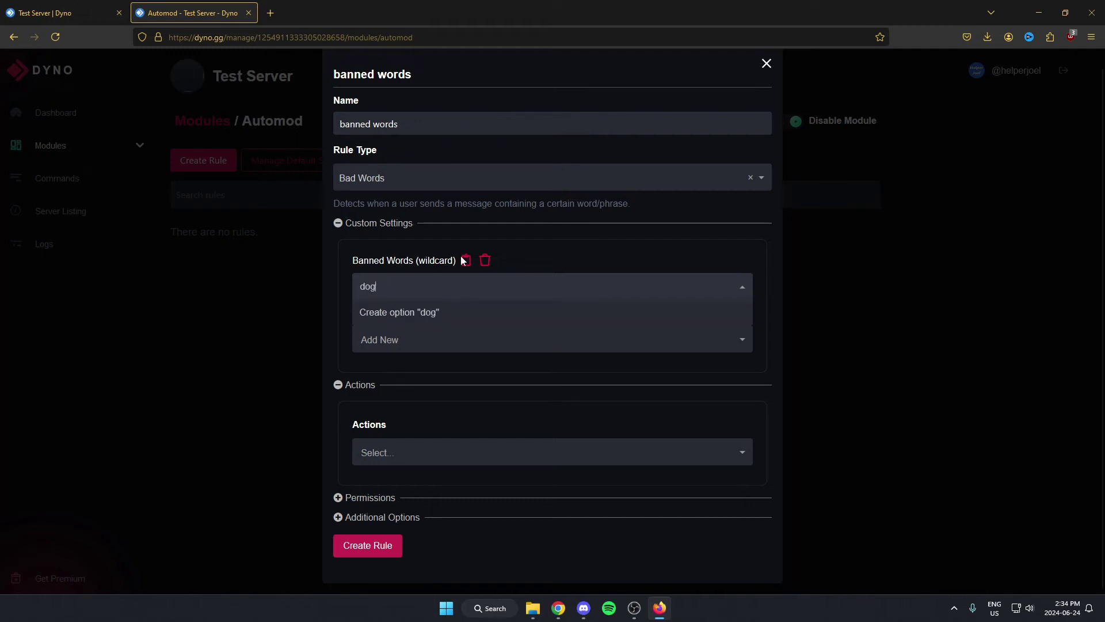
key("Escape")
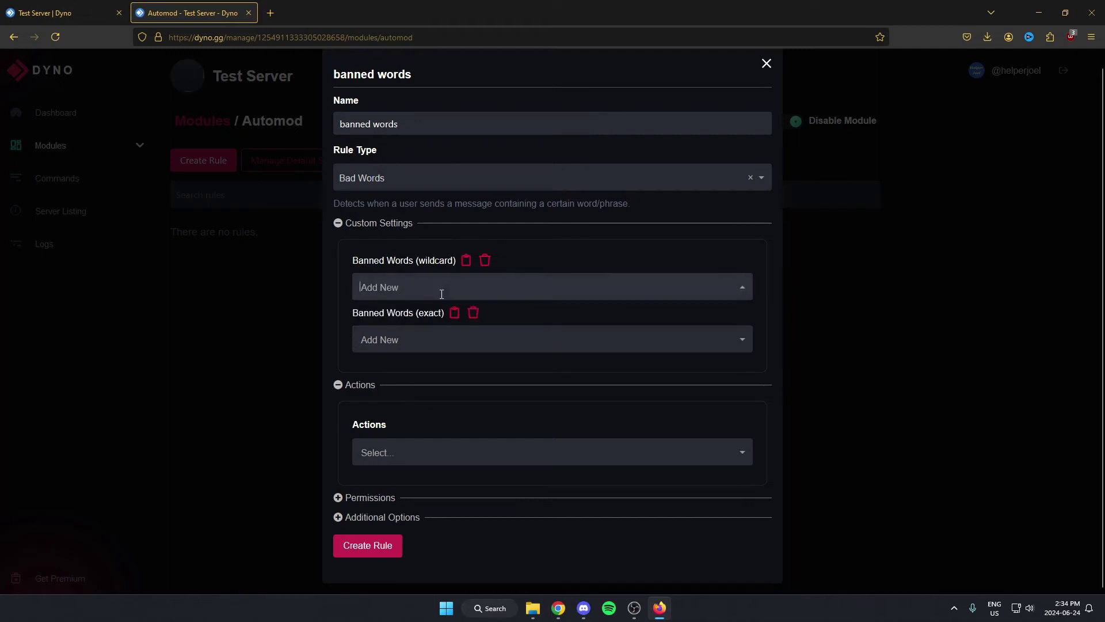
type("dog")
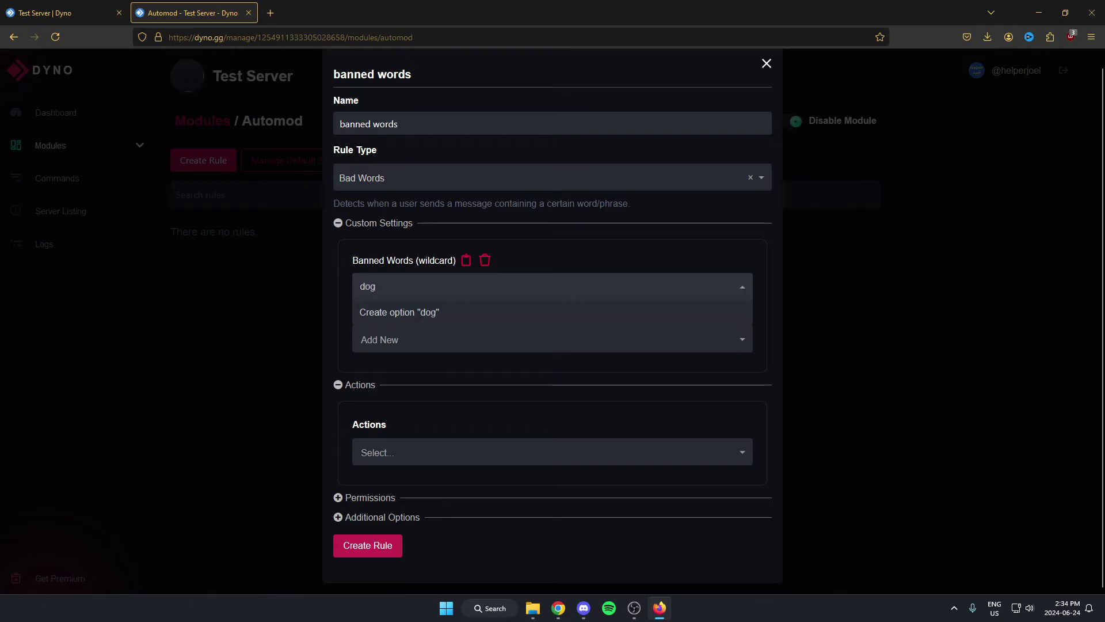
key("Return")
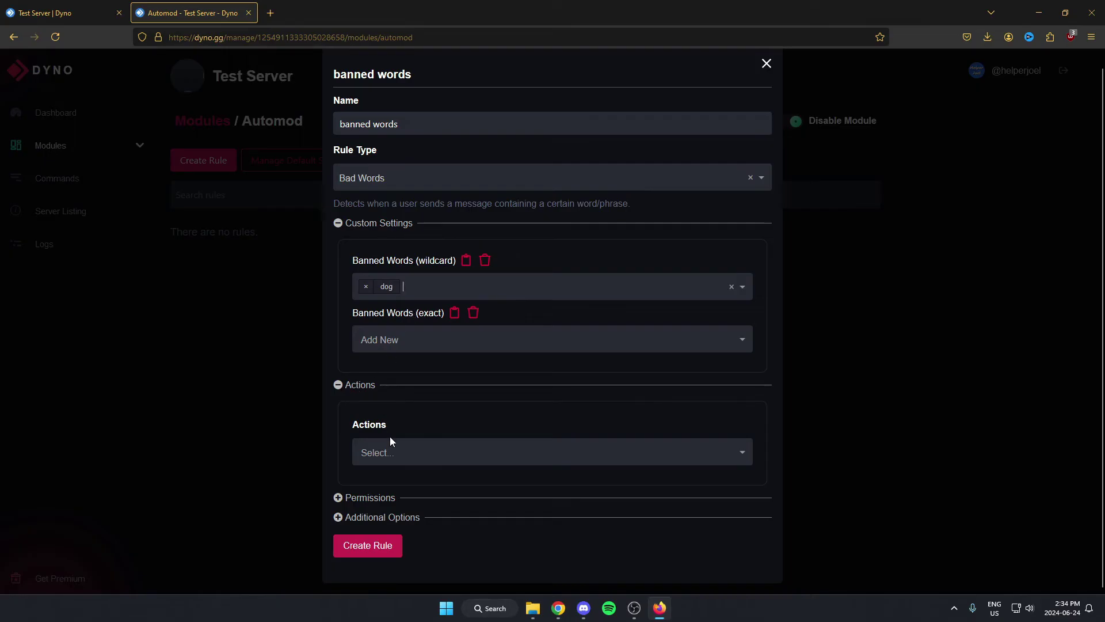
left_click(386, 457)
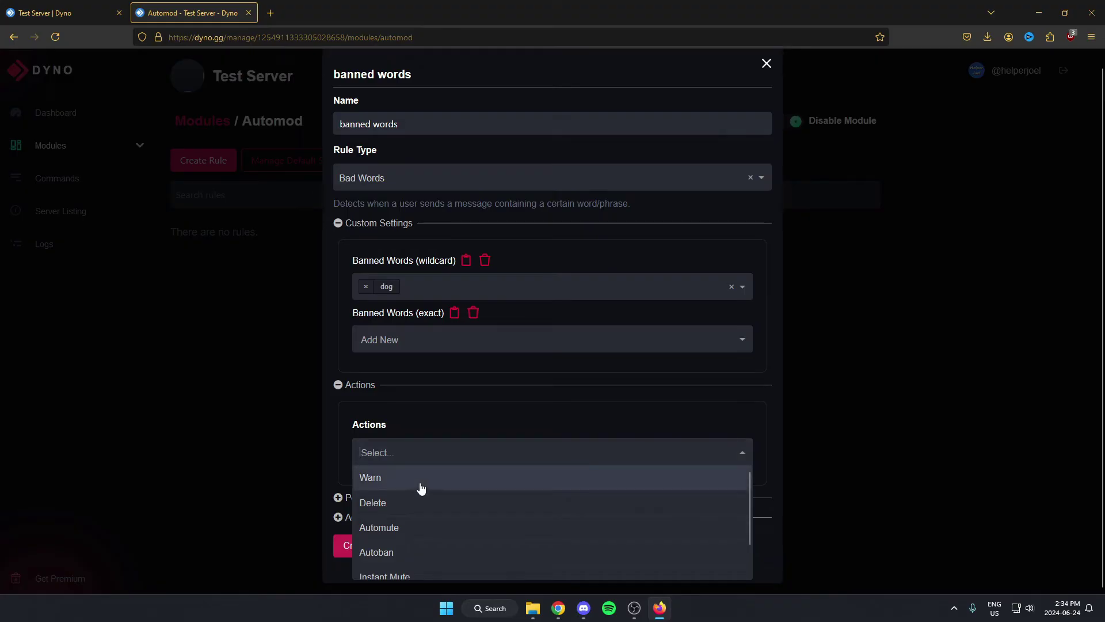
Step: Set the action to Autoban after 3 violations for 60 minutes and create the rule
left_click(396, 553)
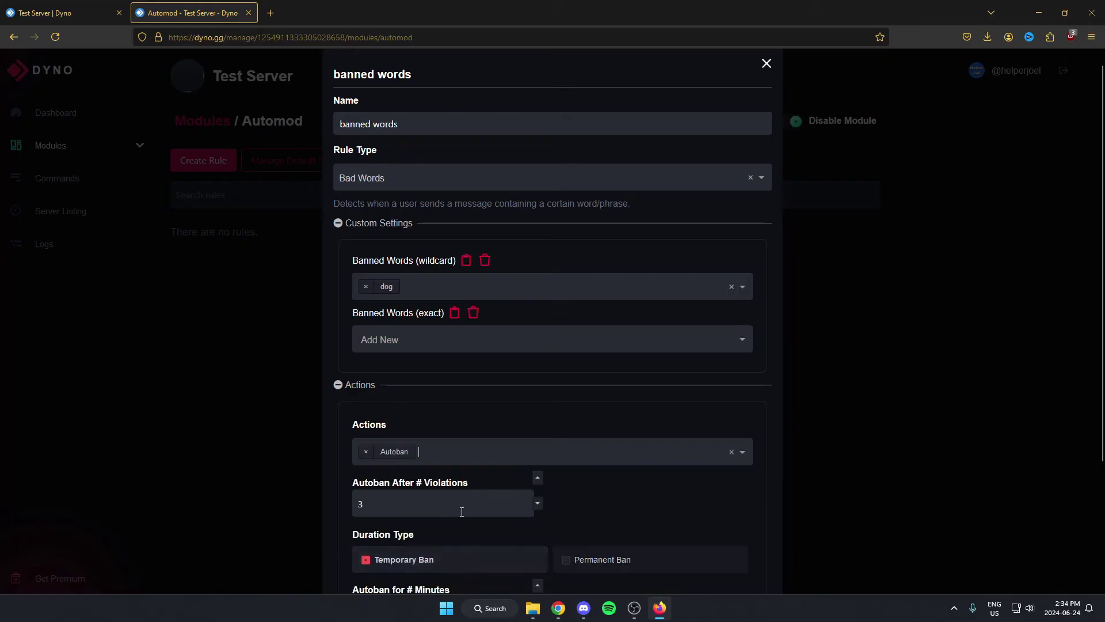
scroll(624, 478, "down", 3)
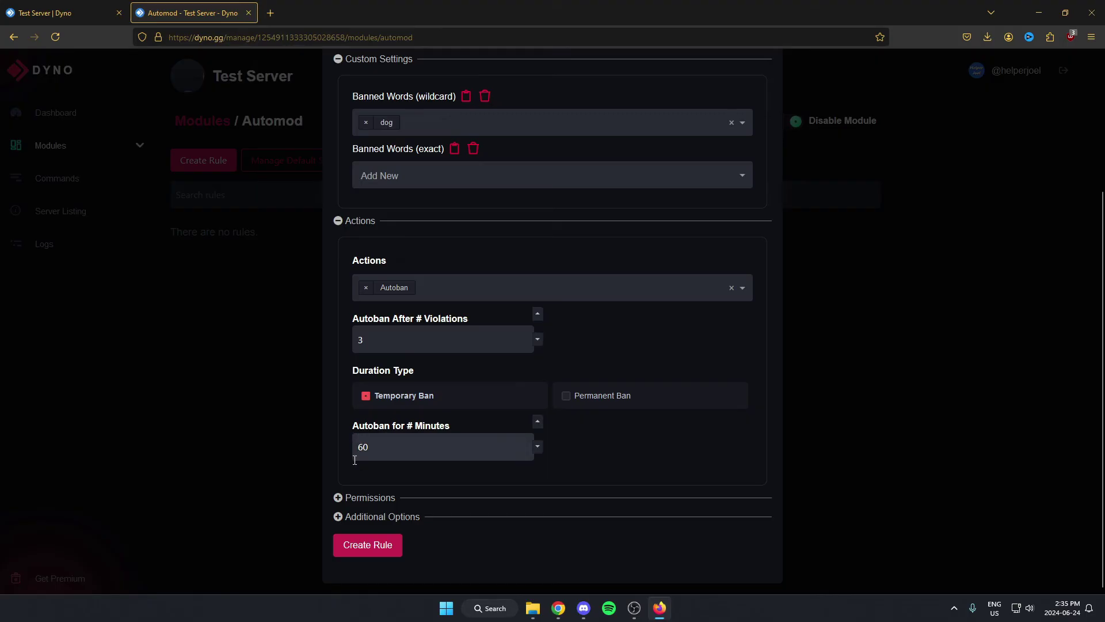
left_click(339, 498)
scroll(421, 418, "down", 3)
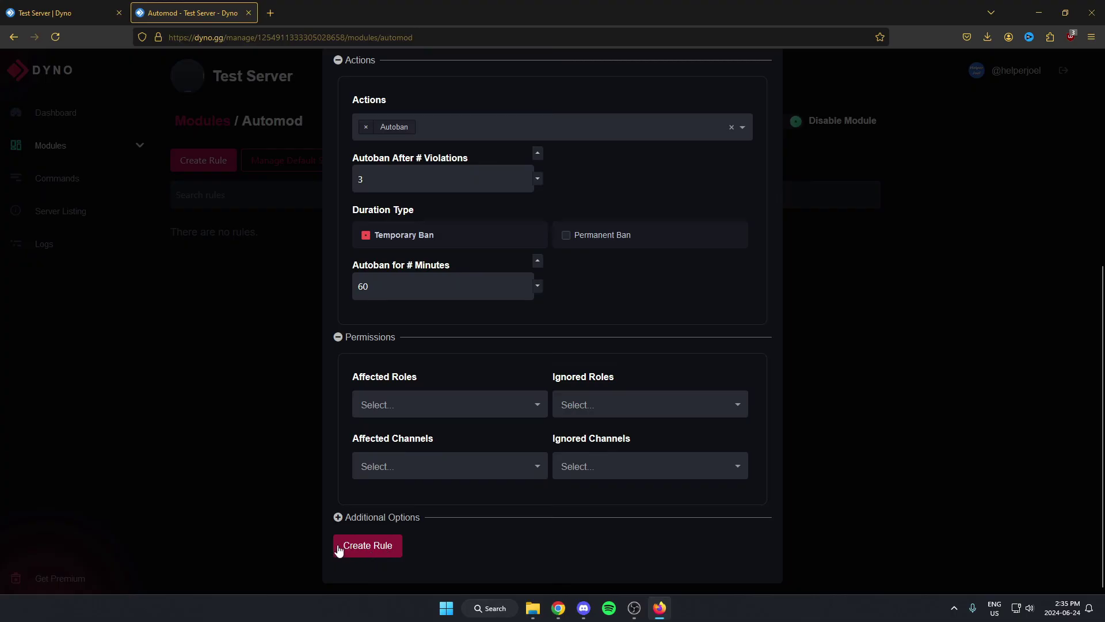
left_click(382, 550)
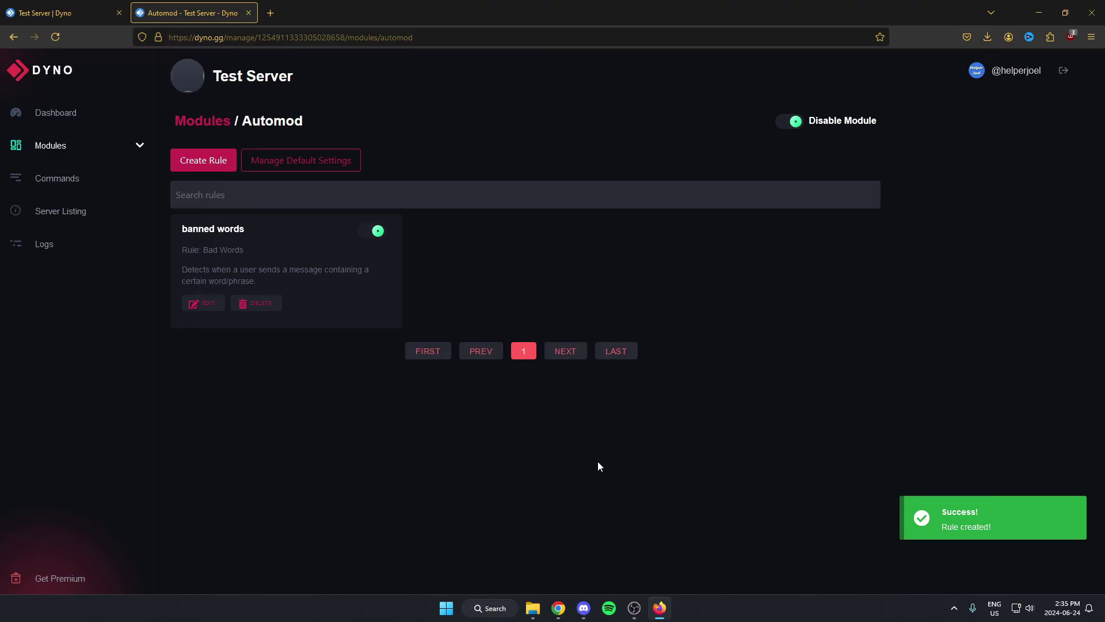
left_click(584, 608)
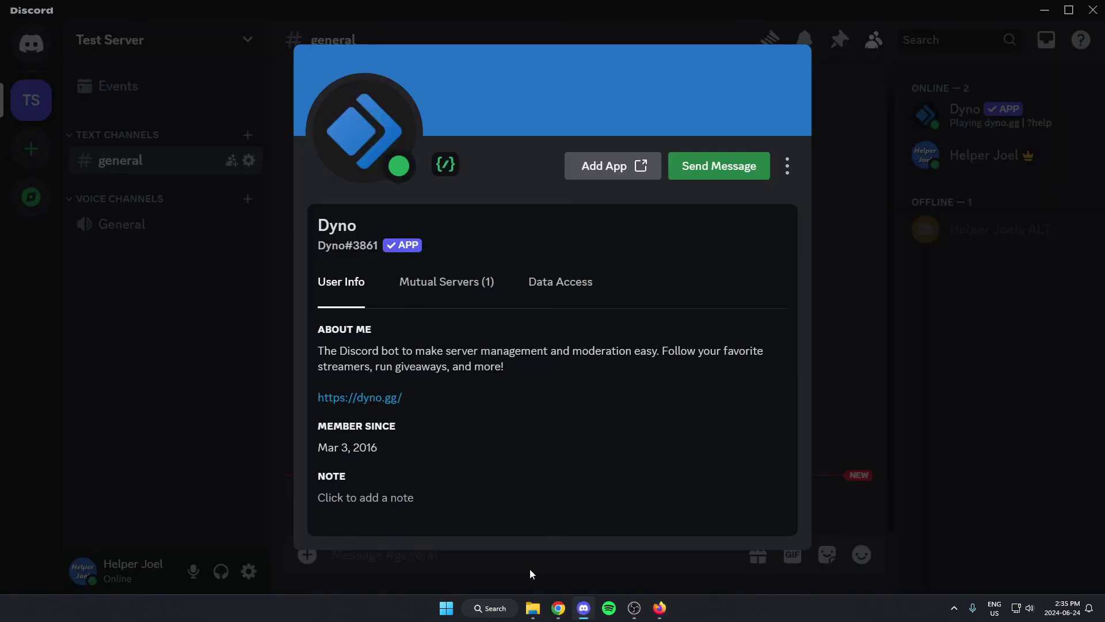
left_click(292, 415)
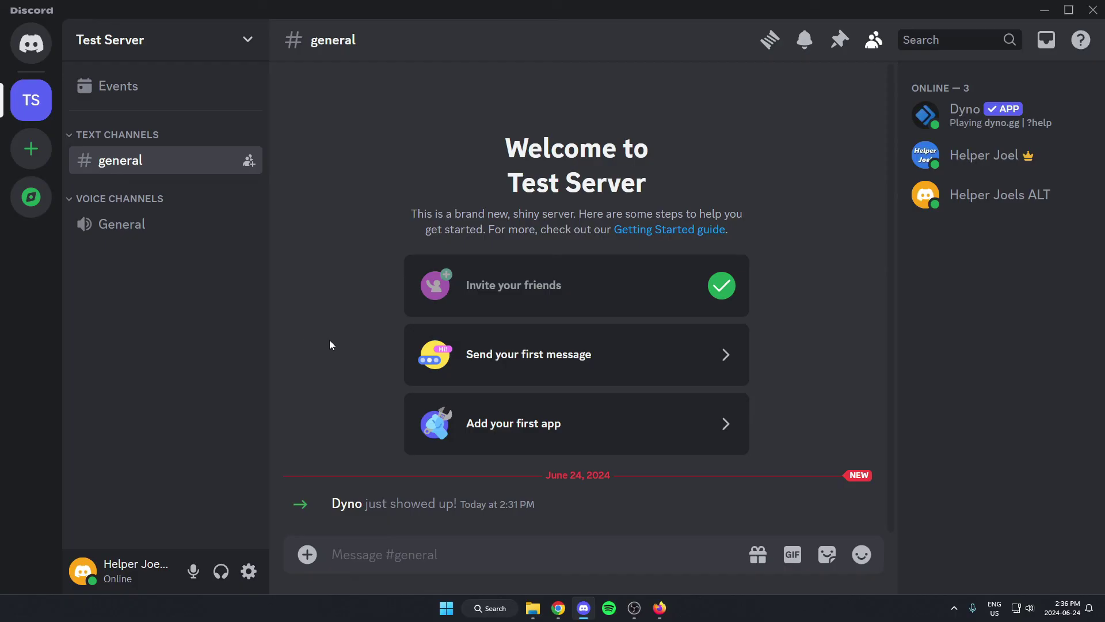
left_click(451, 551)
type("dog")
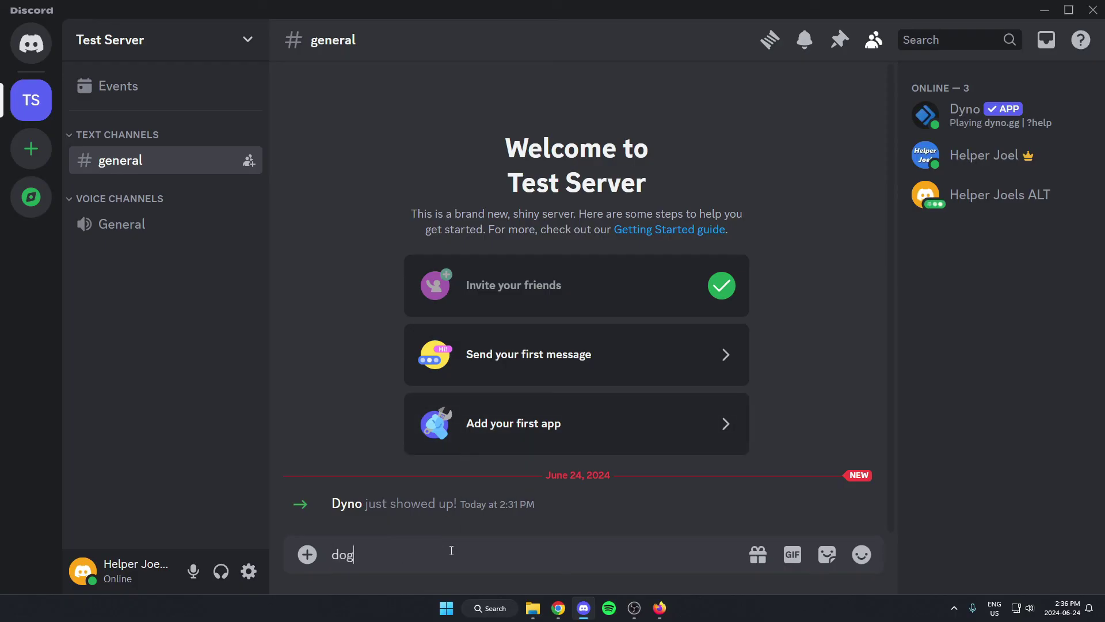
key("Return")
type("dog")
key("Return")
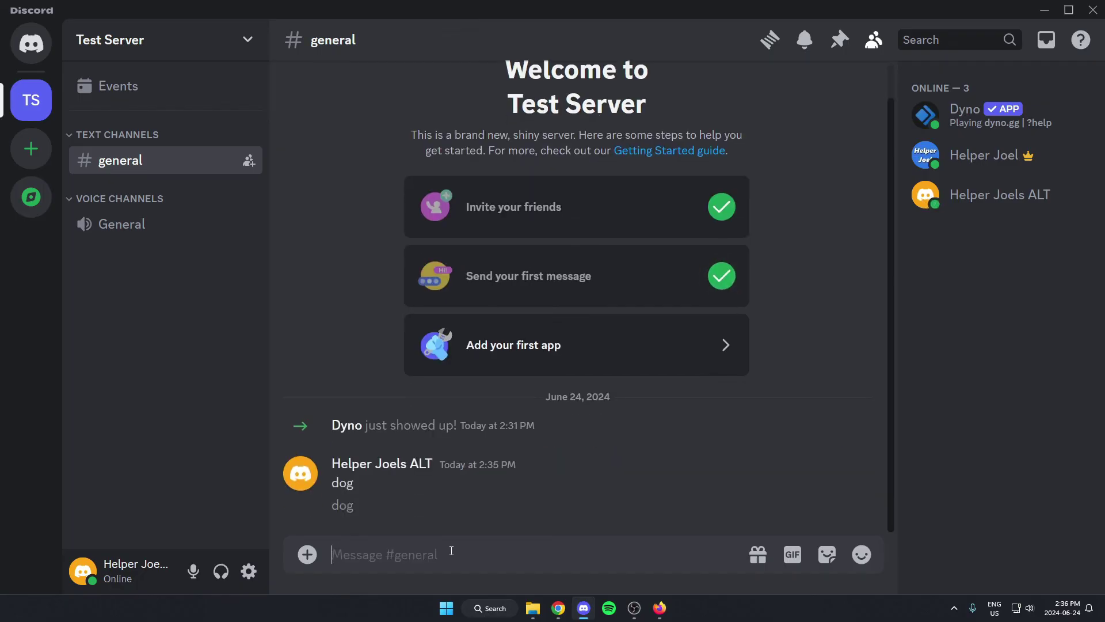
type("dog")
key("Return")
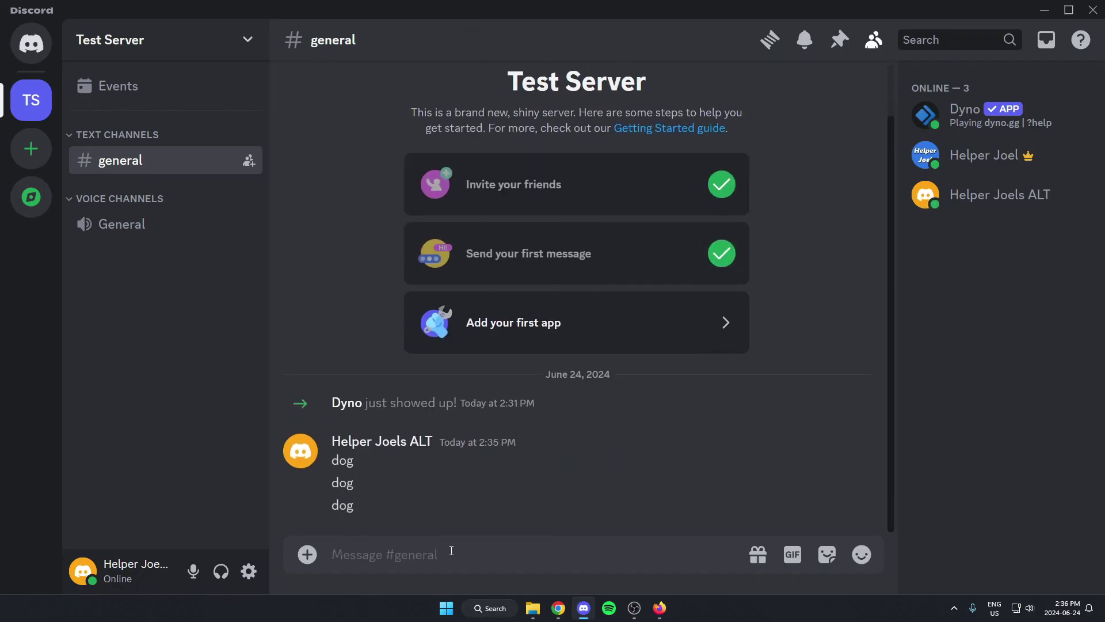